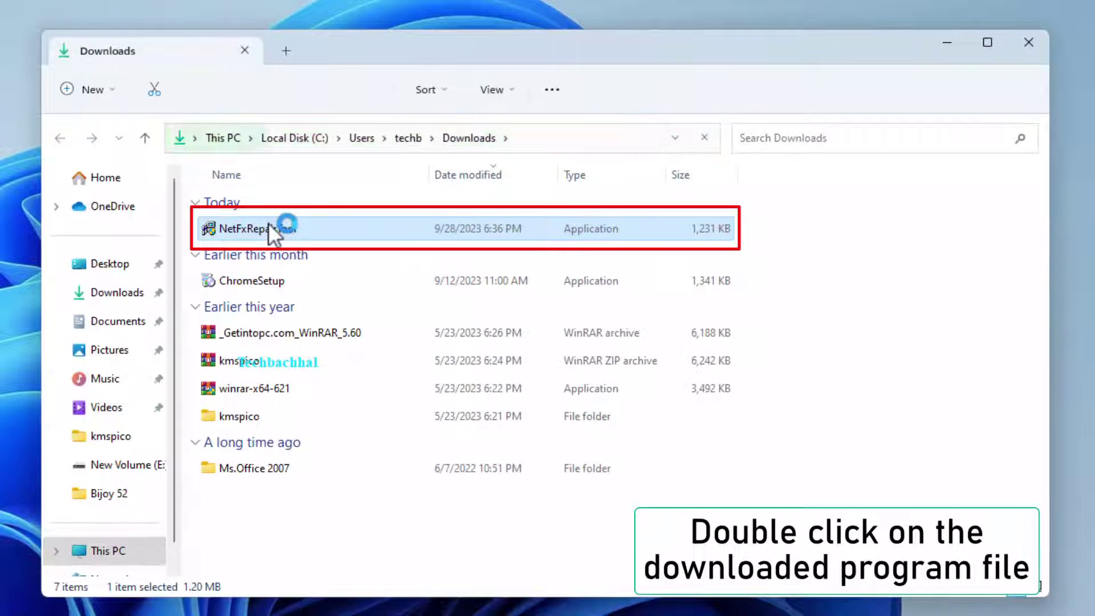
Launch NetFxRepairTool.exe from File Explorer and approve its UAC prompt.
{"action": "double_click", "coordinate": [269, 225]}
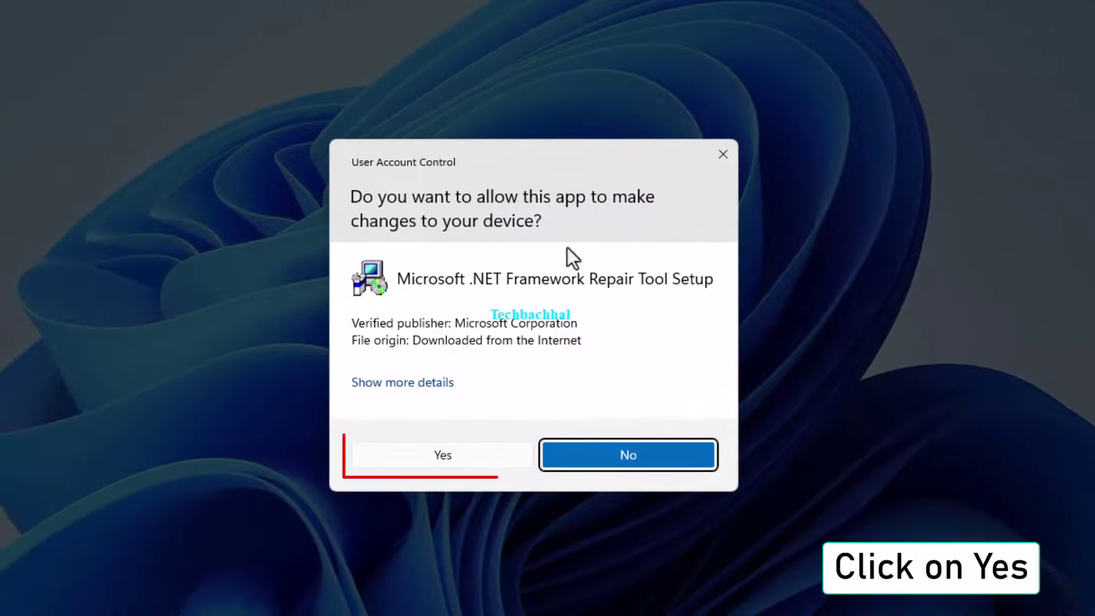
{"action": "left_click", "coordinate": [461, 467]}
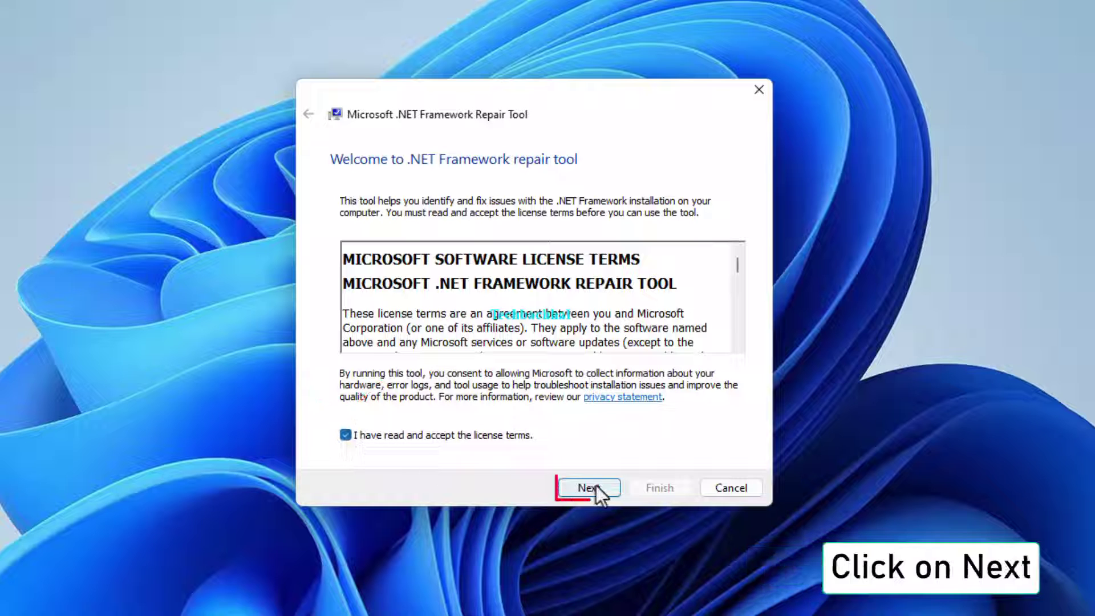
Detect issues, apply the recommended Windows Installer changes, and finish the repair tool.
{"action": "left_click", "coordinate": [589, 490]}
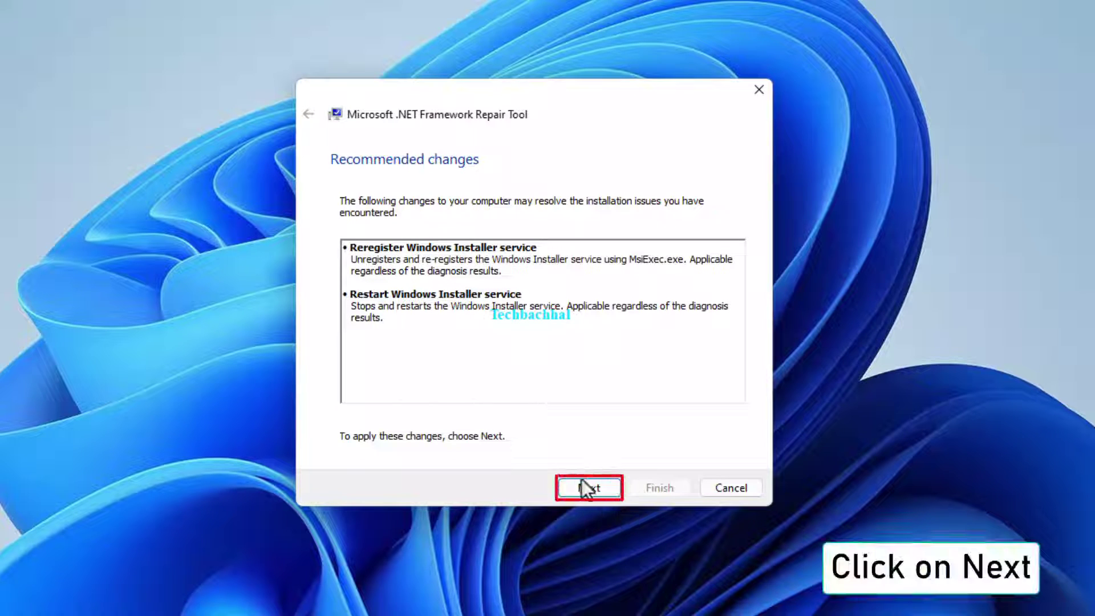
{"action": "left_click", "coordinate": [594, 488]}
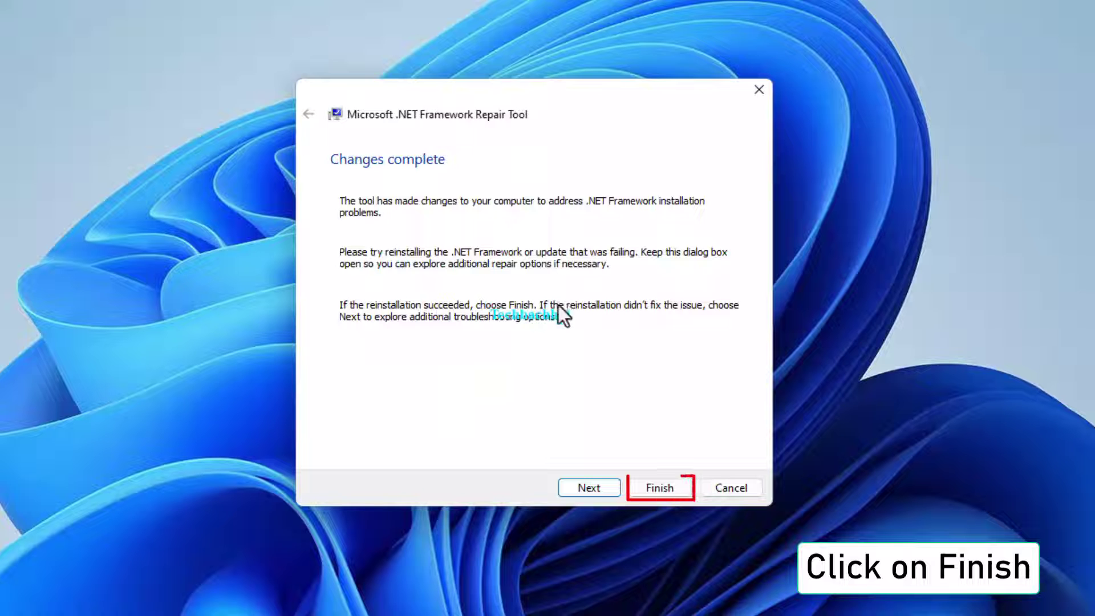
{"action": "left_click", "coordinate": [660, 489]}
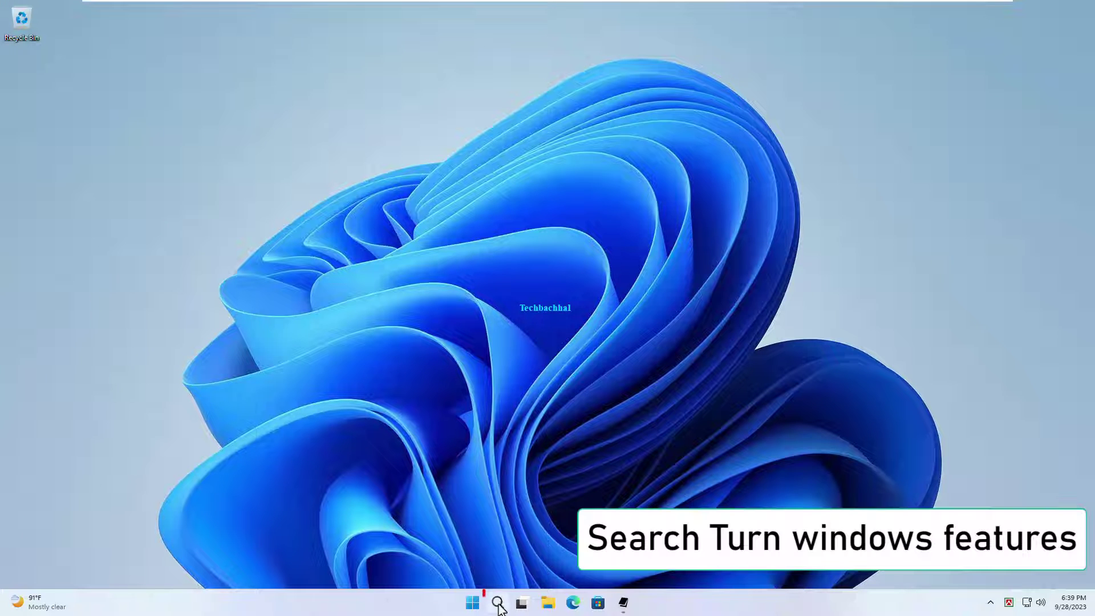
Search 'turn windows' and open the Turn Windows features on or off result.
{"action": "left_click", "coordinate": [498, 604]}
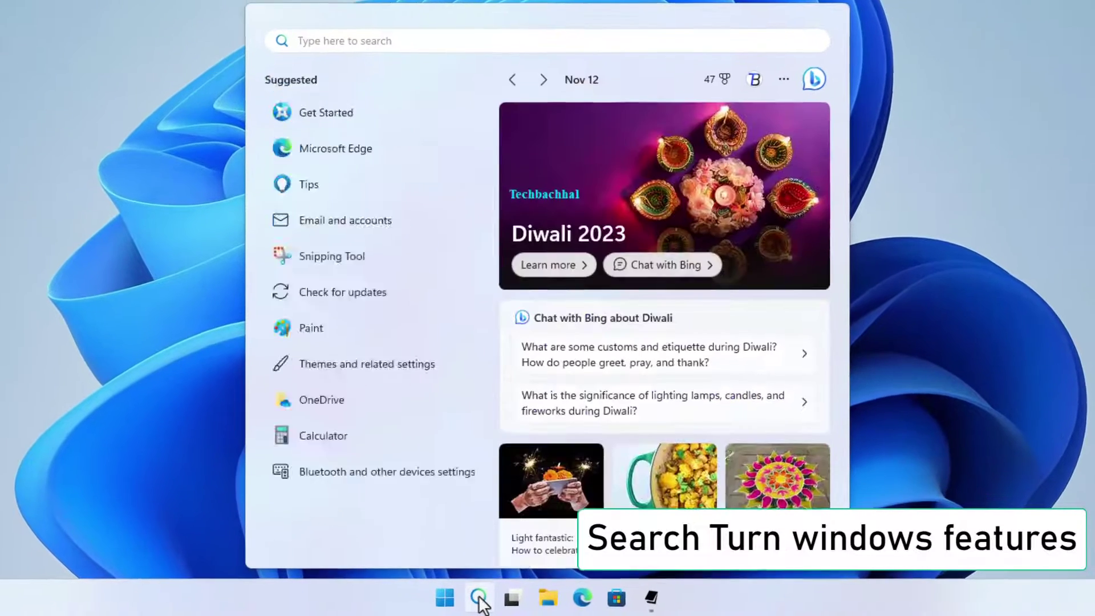
{"action": "type", "text": "turn "}
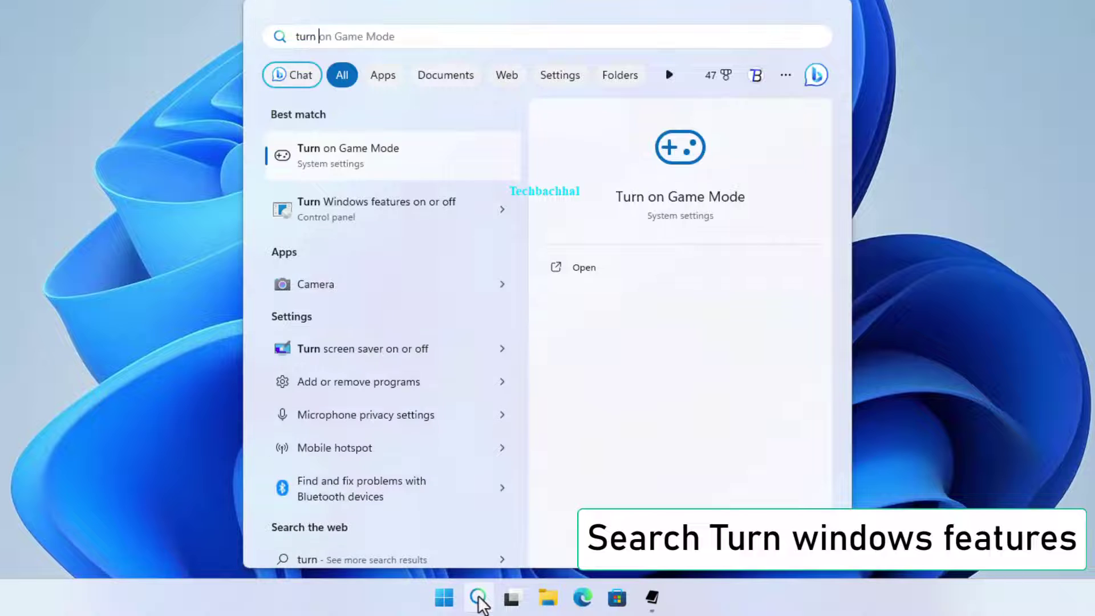
{"action": "type", "text": "windows"}
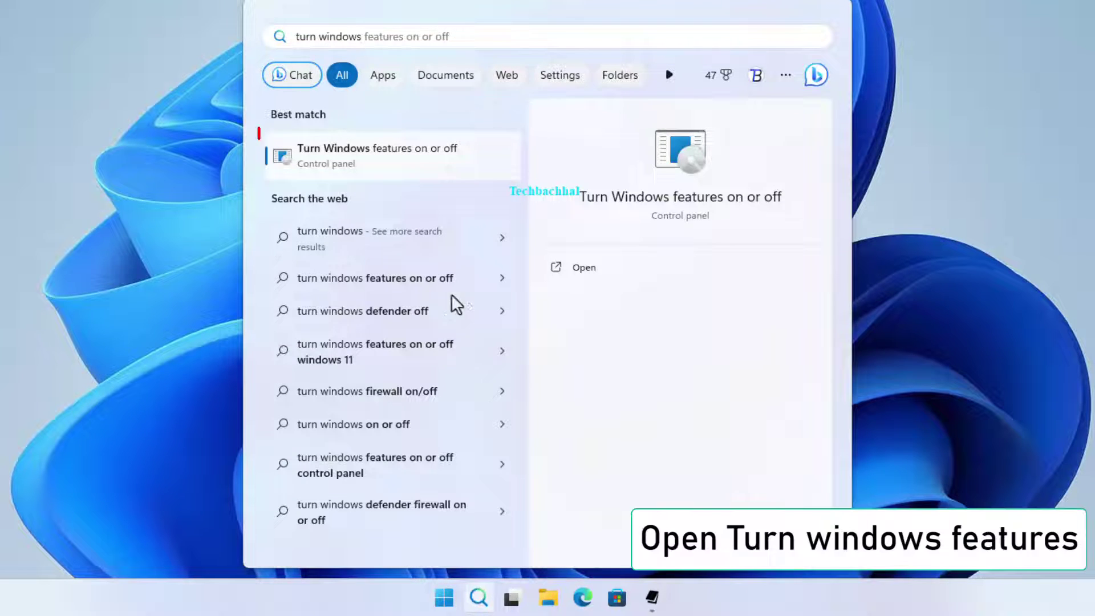
{"action": "left_click", "coordinate": [388, 158]}
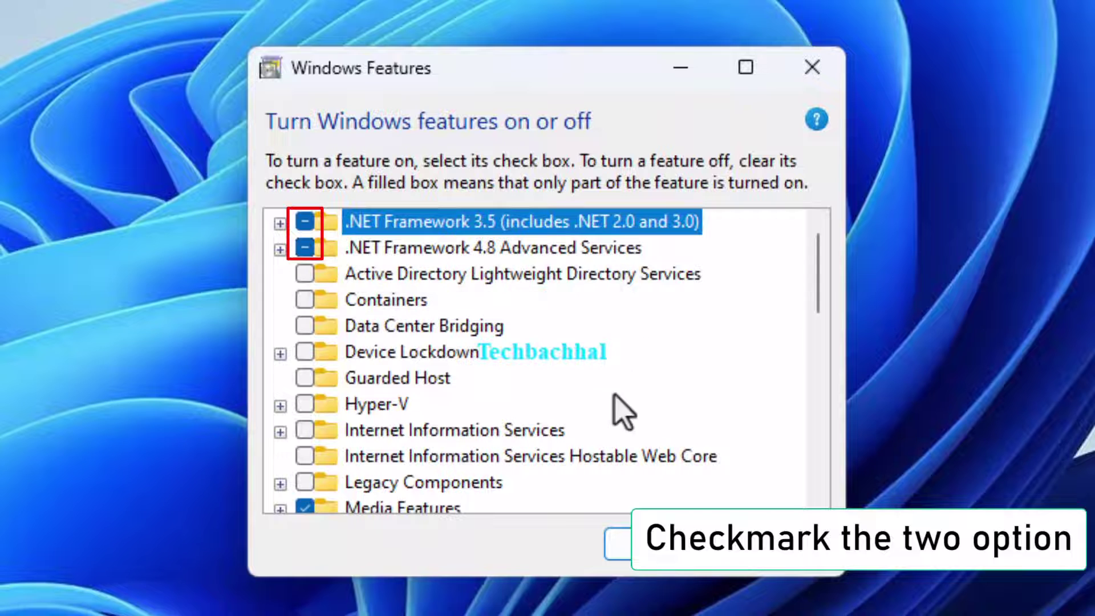
Turn on .NET Framework 3.5 and .NET Framework 4.8 Advanced Services and confirm with OK.
{"action": "left_click", "coordinate": [305, 249]}
{"action": "left_click", "coordinate": [306, 248]}
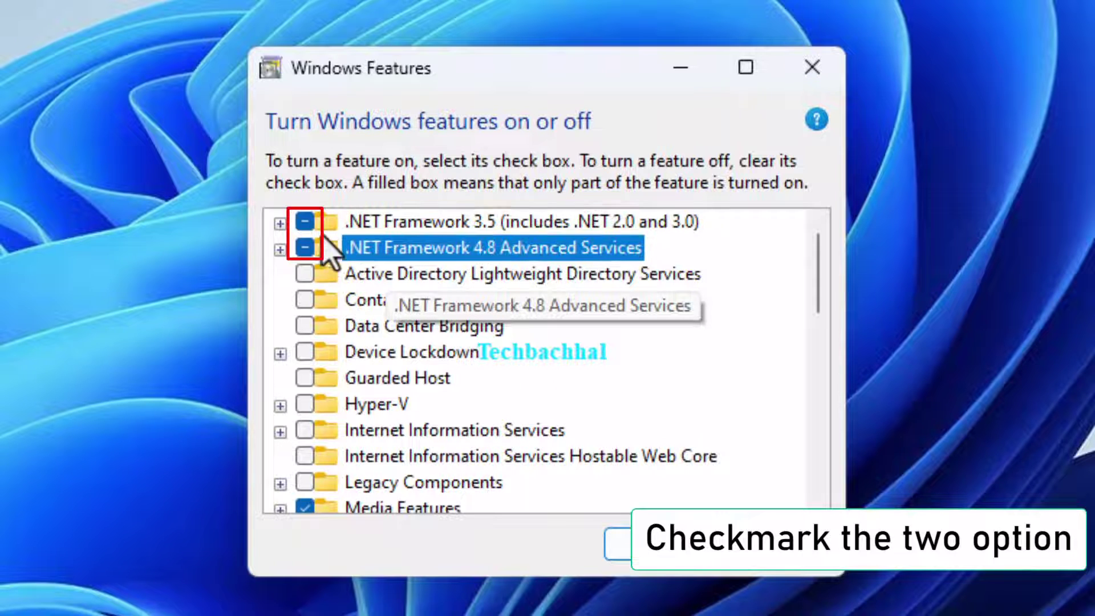
{"action": "left_click", "coordinate": [305, 223]}
{"action": "left_click", "coordinate": [306, 223]}
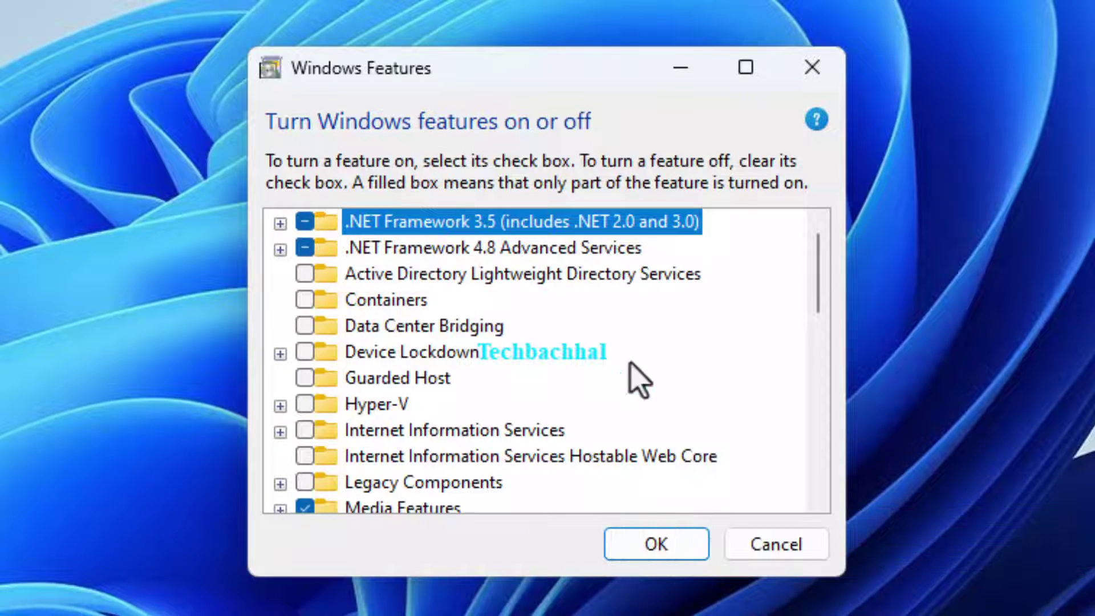
{"action": "left_click", "coordinate": [670, 545]}
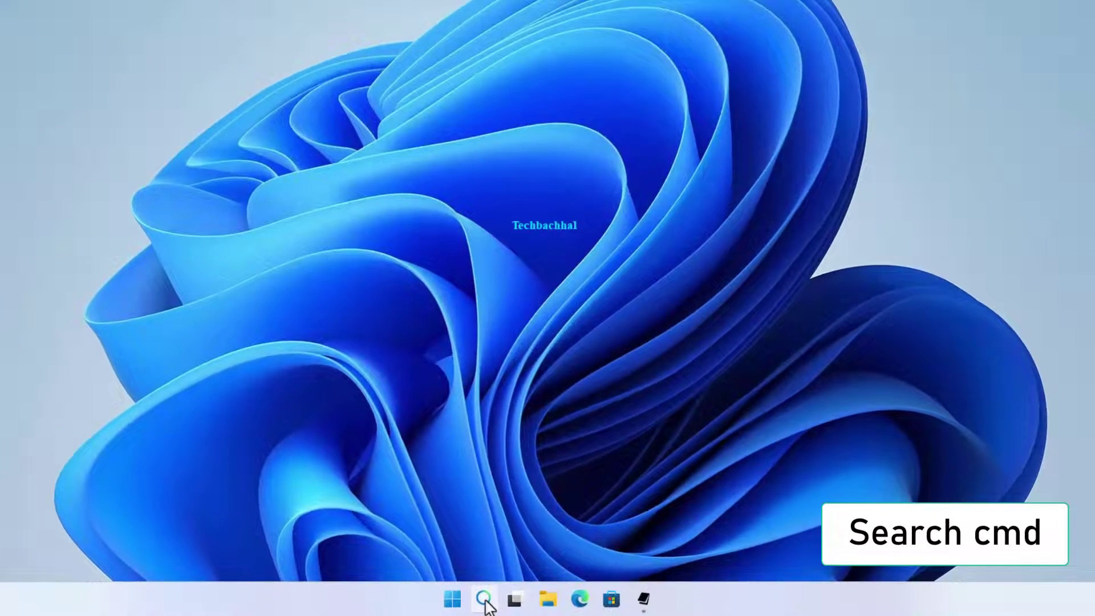
Search 'cmd' and run Command Prompt as administrator, approving the UAC prompt.
{"action": "left_click", "coordinate": [498, 602]}
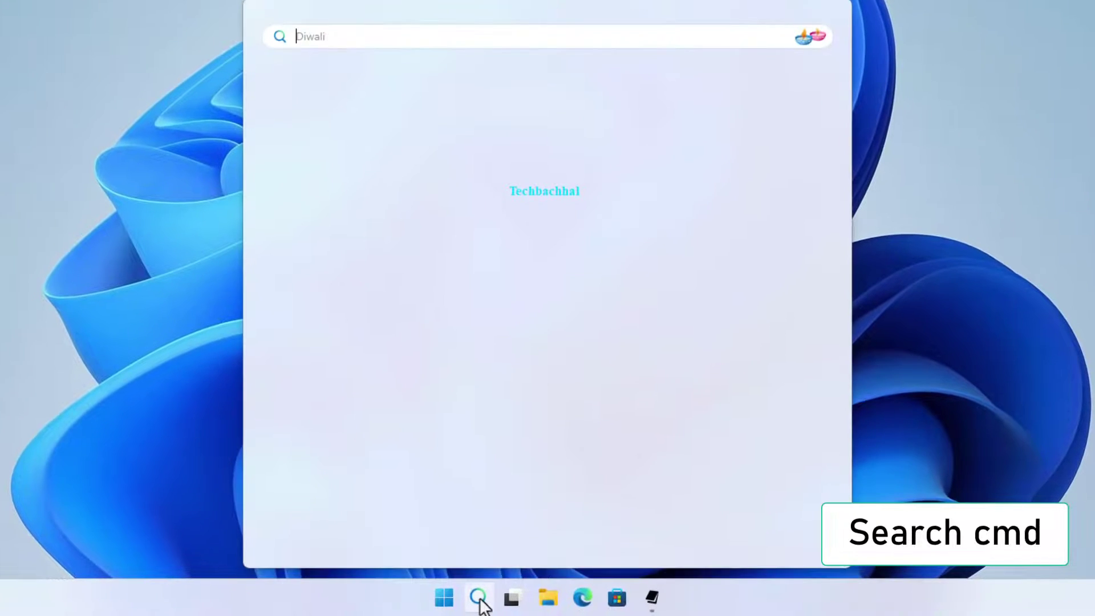
{"action": "type", "text": "c"}
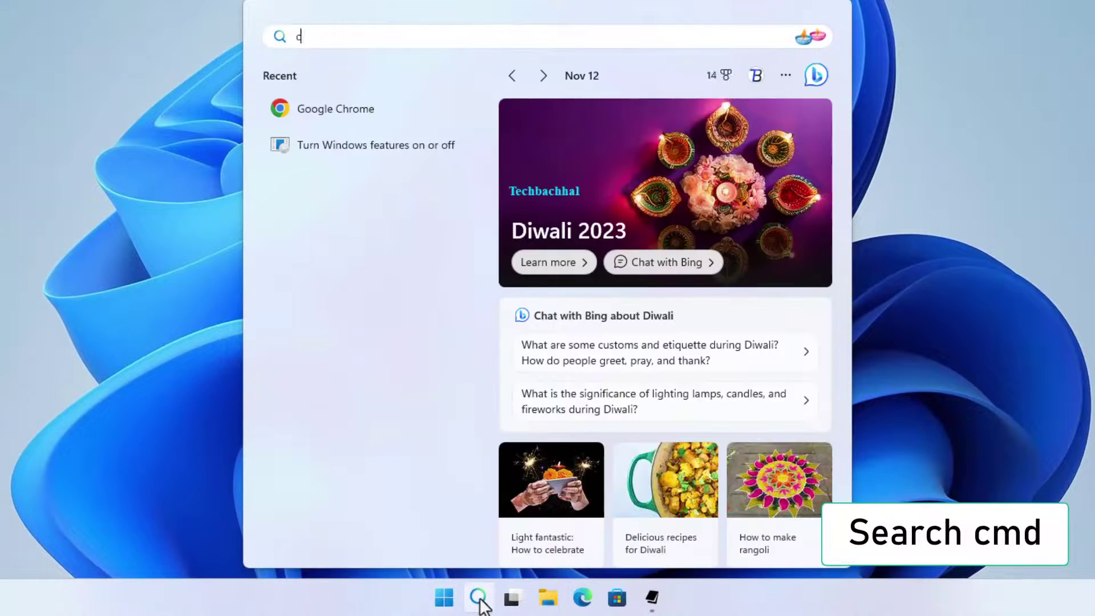
{"action": "type", "text": "md"}
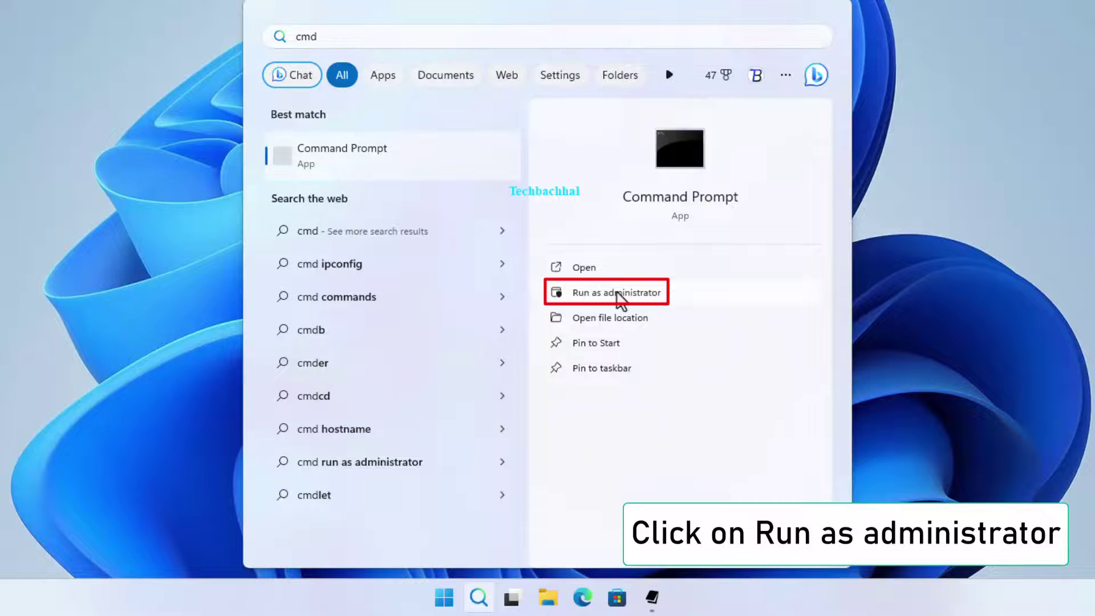
{"action": "left_click", "coordinate": [617, 292]}
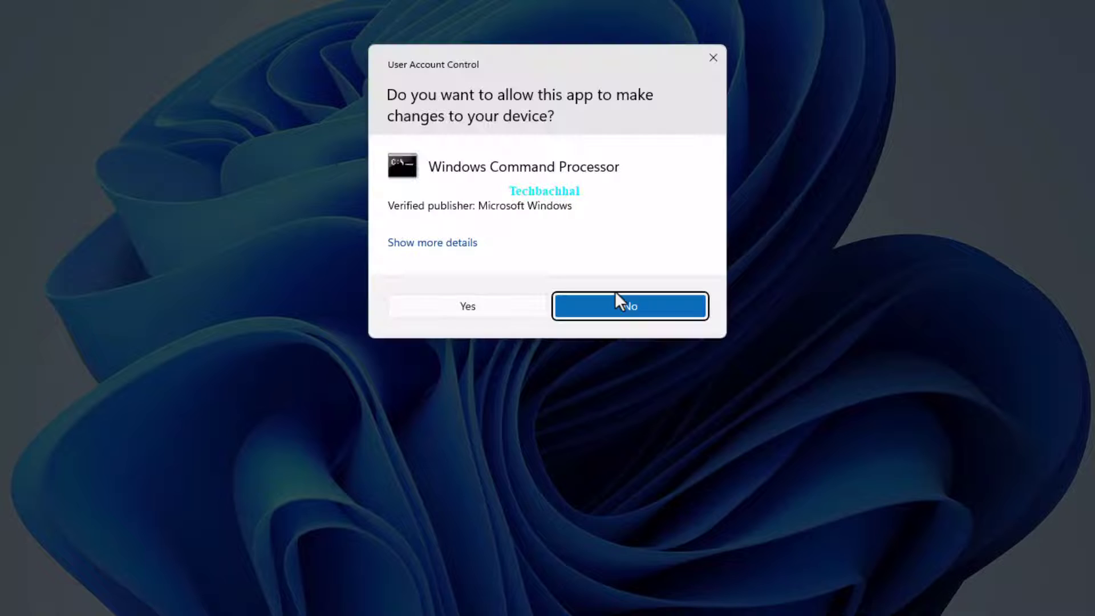
{"action": "left_click", "coordinate": [470, 303]}
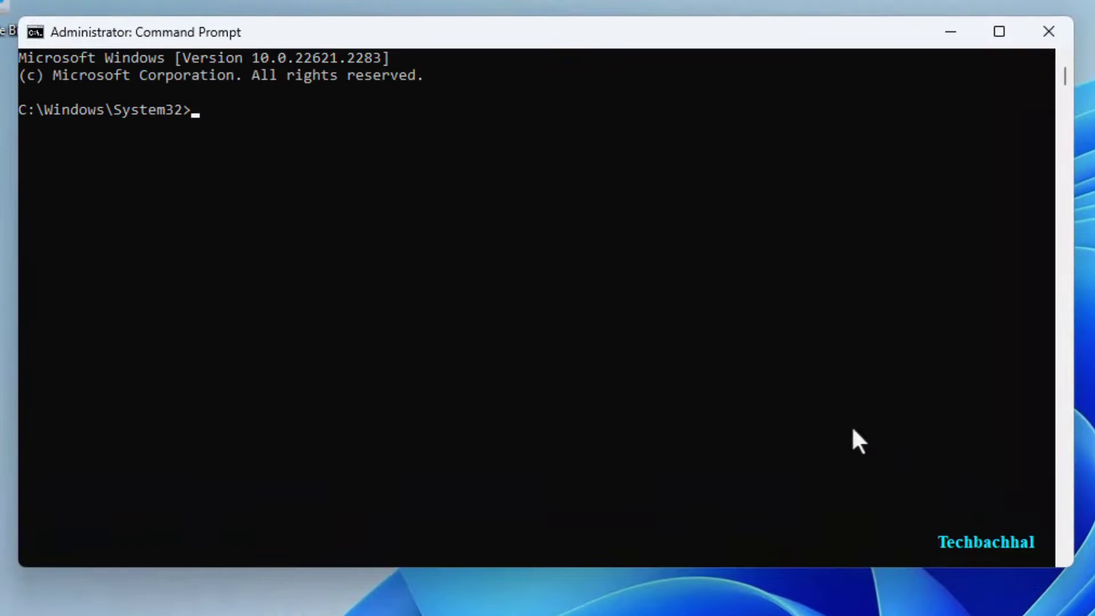
Copy the sfc /scannow line from the Notepad notes and paste it at the admin prompt.
{"action": "left_click", "coordinate": [641, 606]}
{"action": "left_click_drag", "start_coordinate": [648, 421], "coordinate": [683, 264]}
{"action": "left_click", "coordinate": [545, 336]}
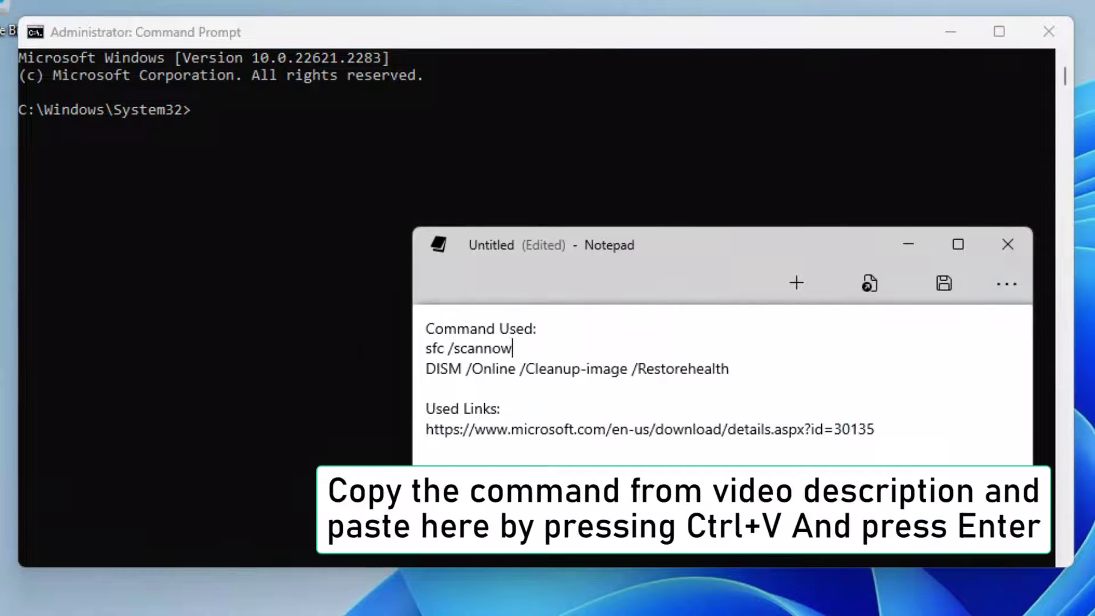
{"action": "key", "text": "shift+Home"}
{"action": "key", "text": "ctrl+c"}
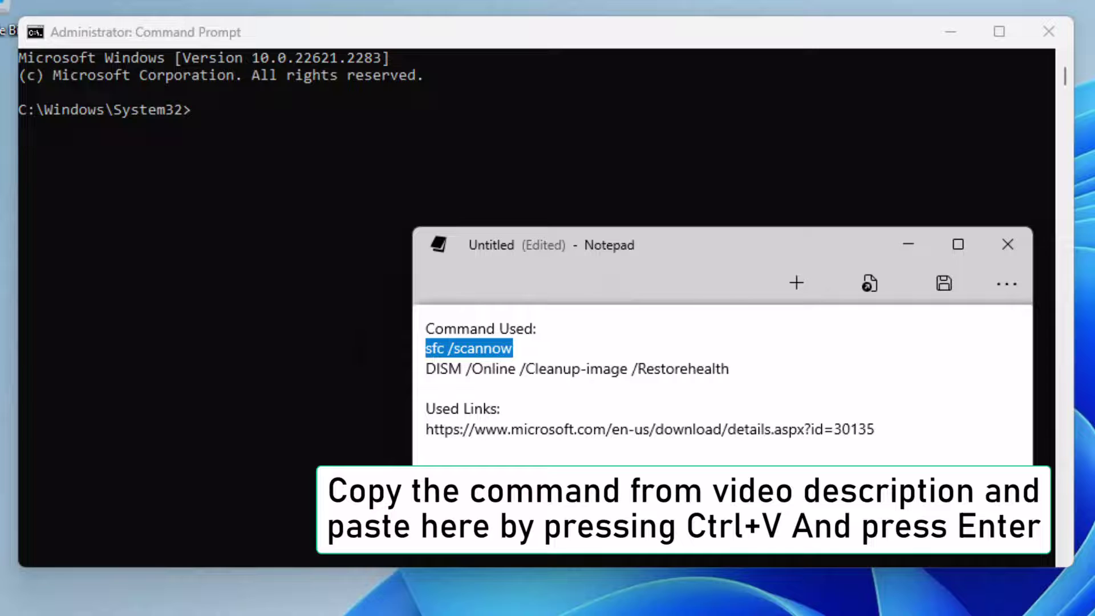
{"action": "left_click", "coordinate": [896, 247]}
{"action": "left_click", "coordinate": [276, 111]}
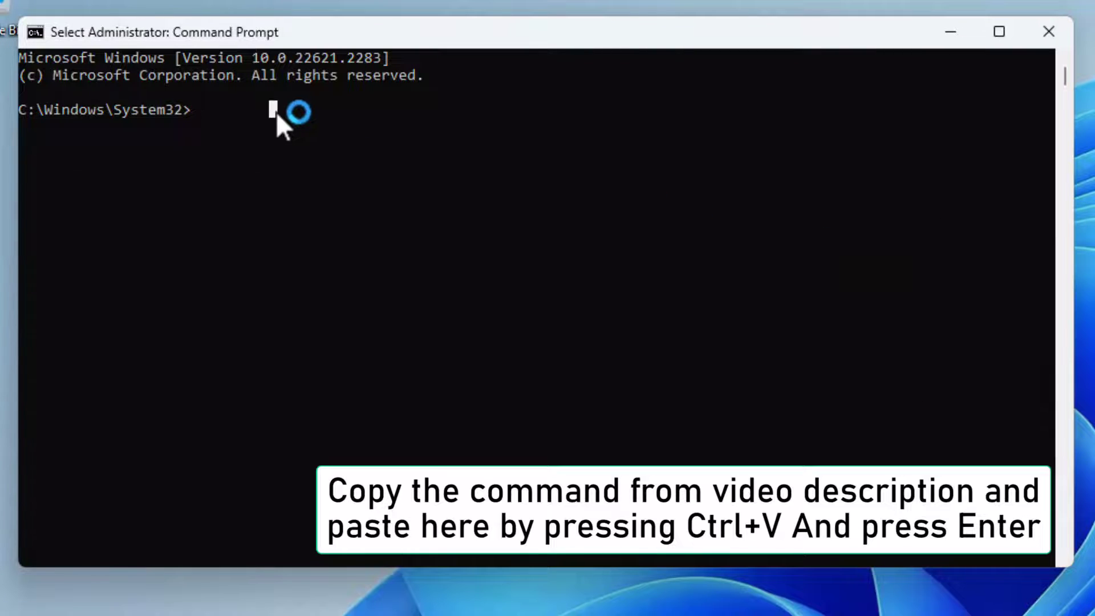
{"action": "key", "text": "ctrl+v"}
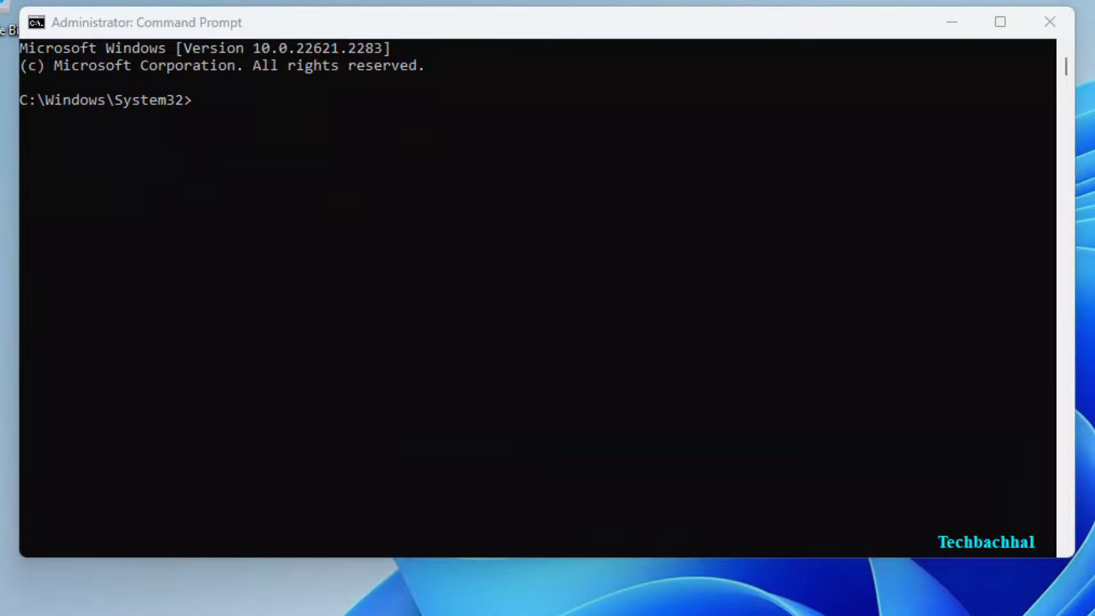
Paste and run DISM /Online /Cleanup-image /Restorehealth from the notes, then close the console.
{"action": "key", "text": "alt+Tab"}
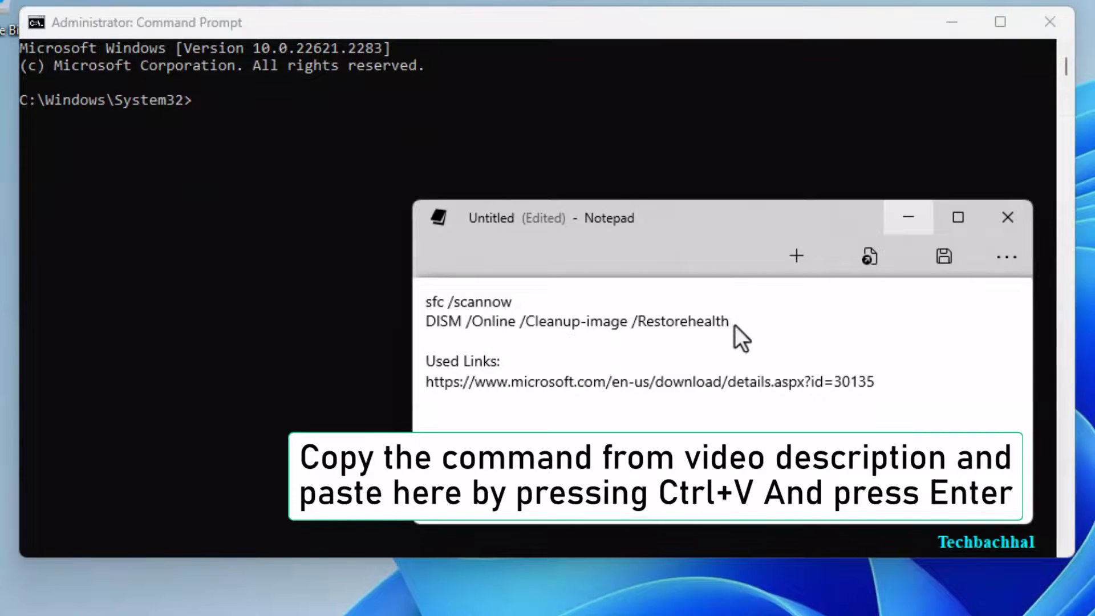
{"action": "left_click_drag", "start_coordinate": [729, 323], "coordinate": [420, 324]}
{"action": "key", "text": "ctrl+c"}
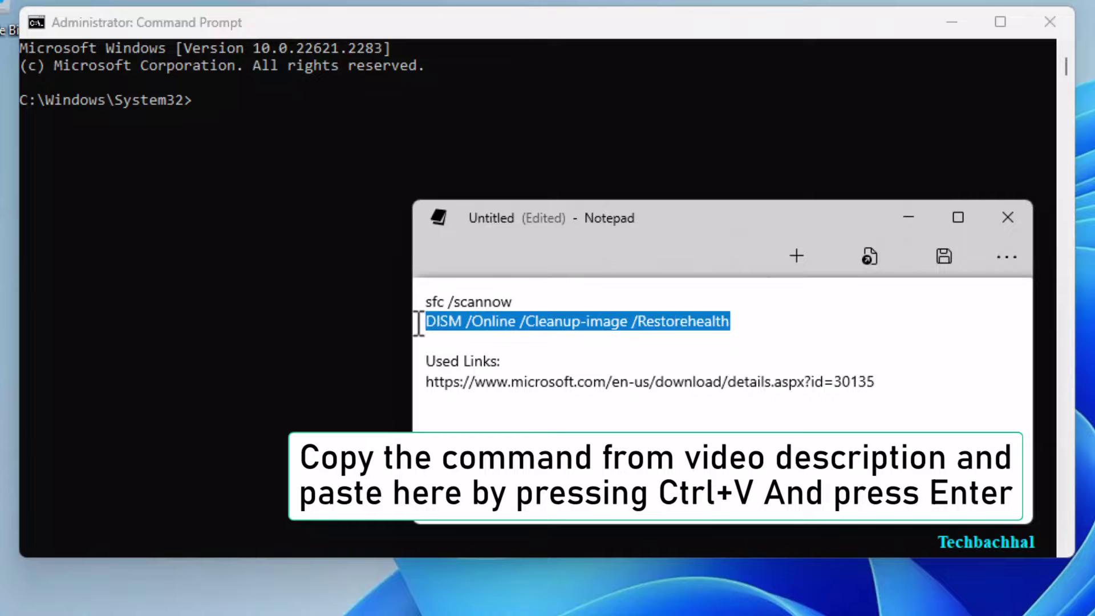
{"action": "left_click", "coordinate": [906, 208]}
{"action": "left_click", "coordinate": [307, 144]}
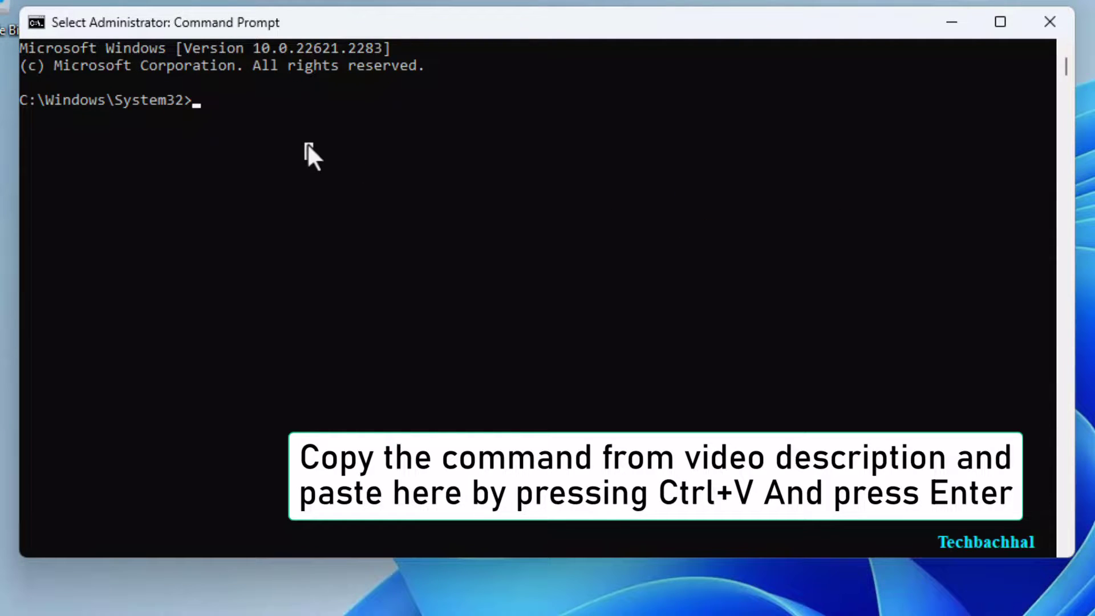
{"action": "key", "text": "ctrl+v"}
{"action": "key", "text": "Return"}
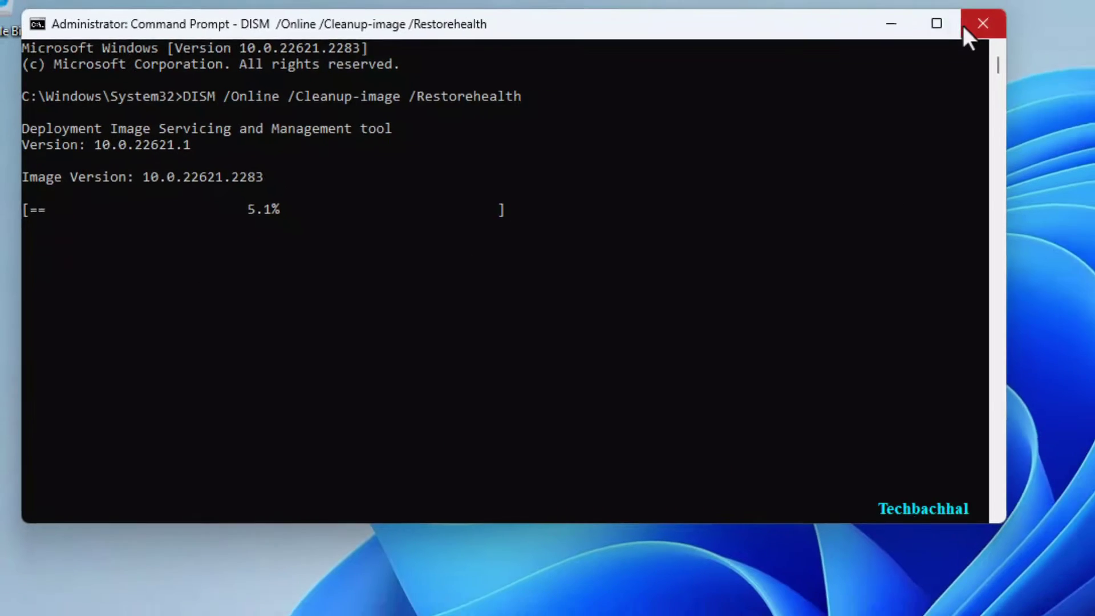
{"action": "left_click", "coordinate": [1049, 21]}
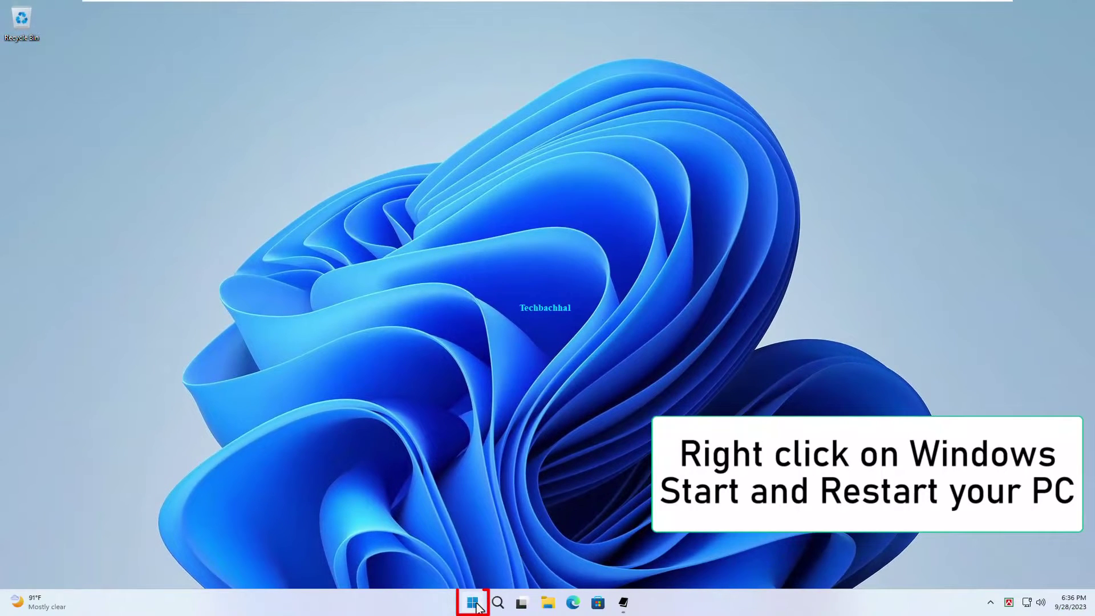
Restart the PC from the Start button's Shut down or sign out menu.
{"action": "right_click", "coordinate": [472, 602]}
{"action": "mouse_move", "coordinate": [468, 550]}
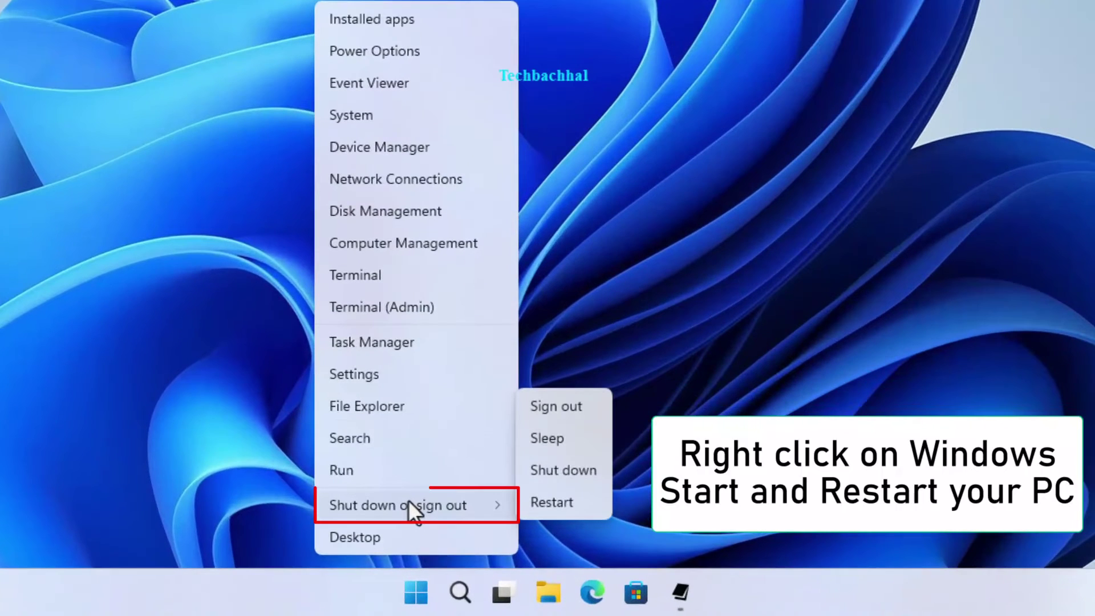
{"action": "left_click", "coordinate": [563, 506]}
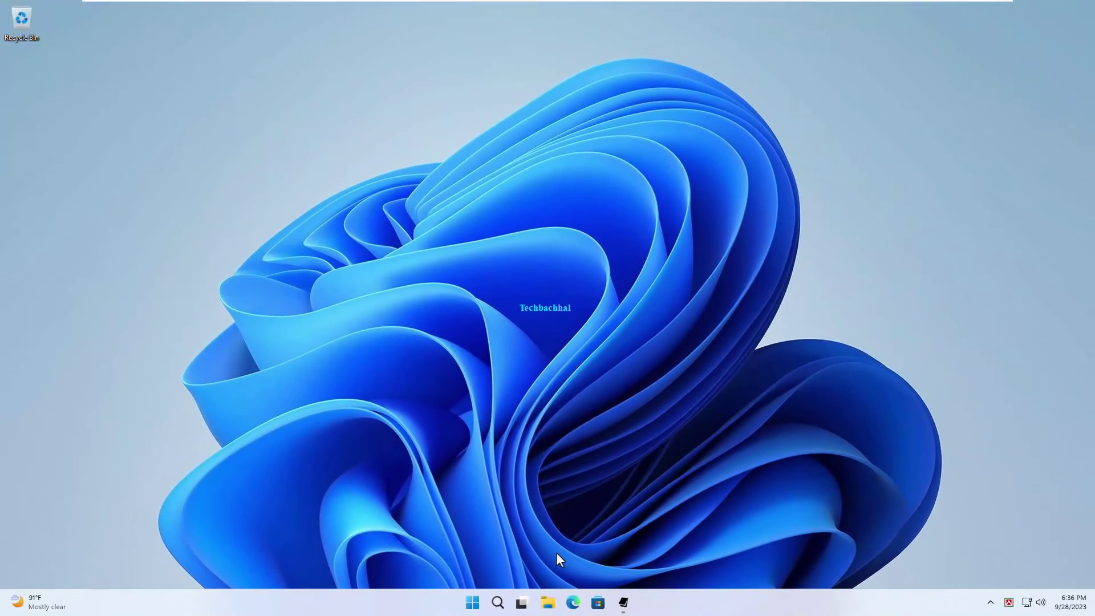